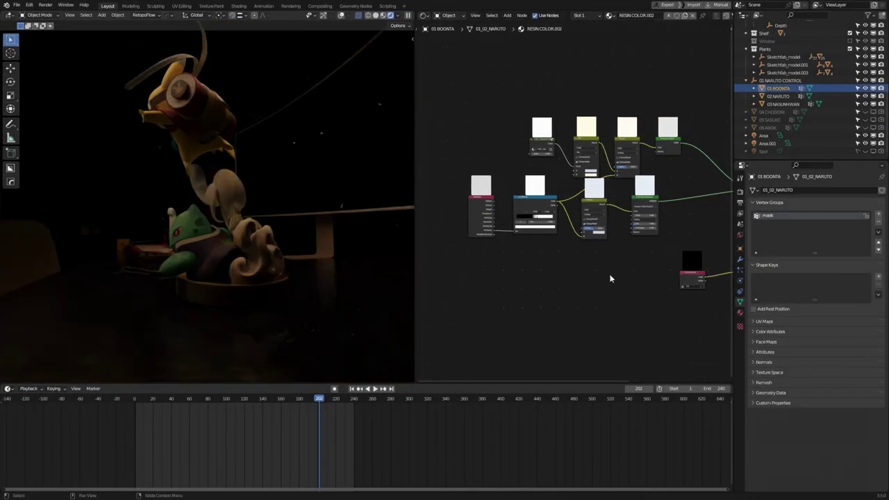
Drop a Bright/Contrast node onto the Color Attribute to Principled BSDF Base Color link
{"action": "middle_click_drag", "start_coordinate": [610, 279], "coordinate": [431, 257]}
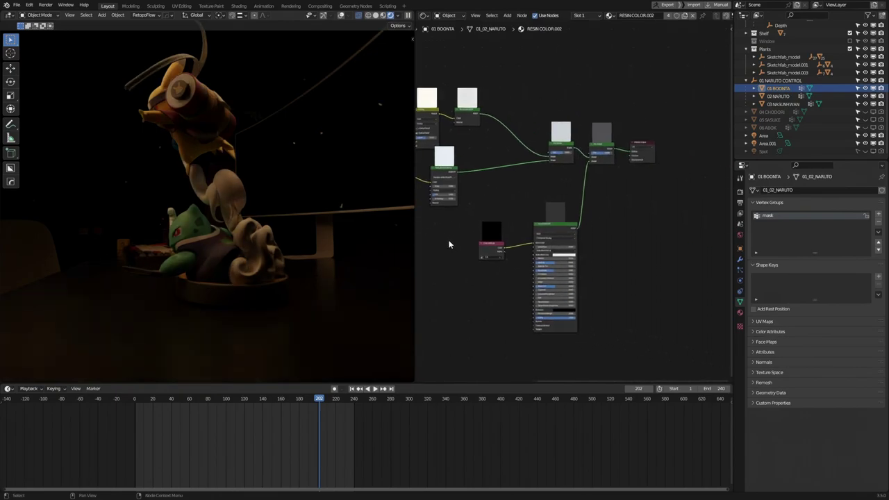
{"action": "scroll", "coordinate": [599, 270], "scroll_direction": "up", "scroll_amount": 2}
{"action": "scroll", "coordinate": [482, 238], "scroll_direction": "up", "scroll_amount": 1}
{"action": "middle_click_drag", "start_coordinate": [483, 237], "coordinate": [545, 158]}
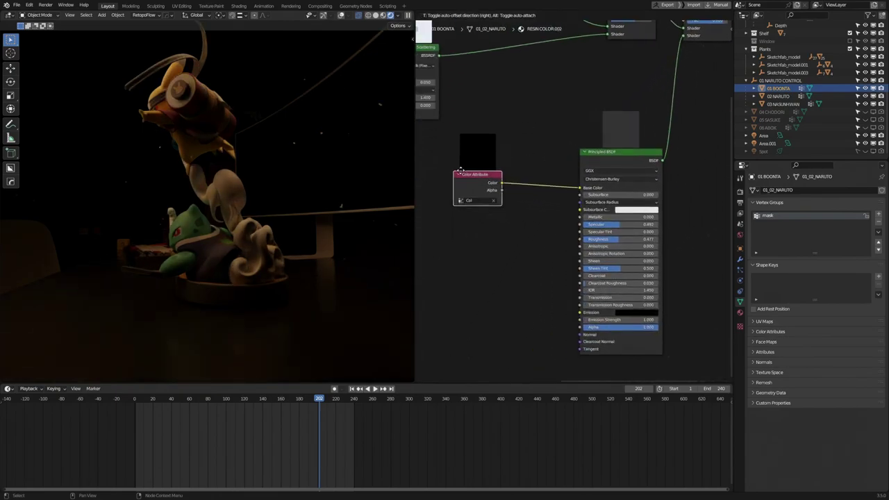
{"action": "middle_click_drag", "start_coordinate": [517, 127], "coordinate": [541, 175]}
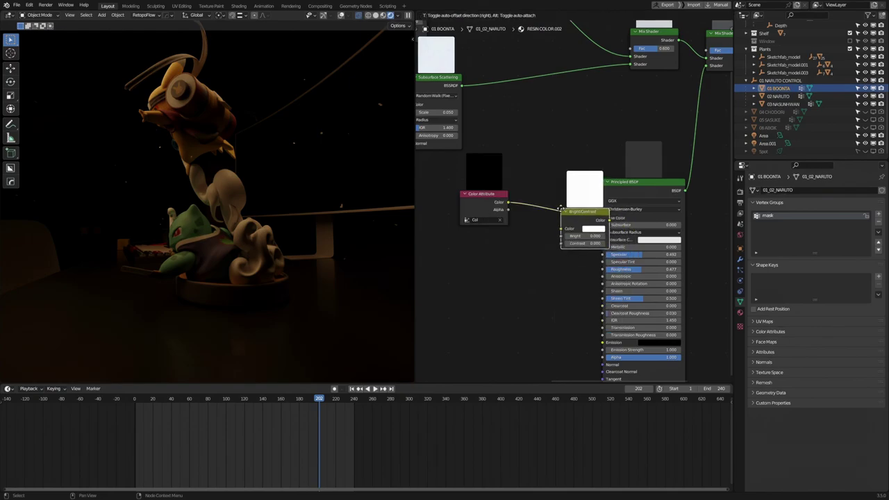
{"action": "left_click", "coordinate": [540, 202]}
Zoom and orbit the viewport to see the figurine from the front
{"action": "scroll", "coordinate": [583, 263], "scroll_direction": "up", "scroll_amount": 4}
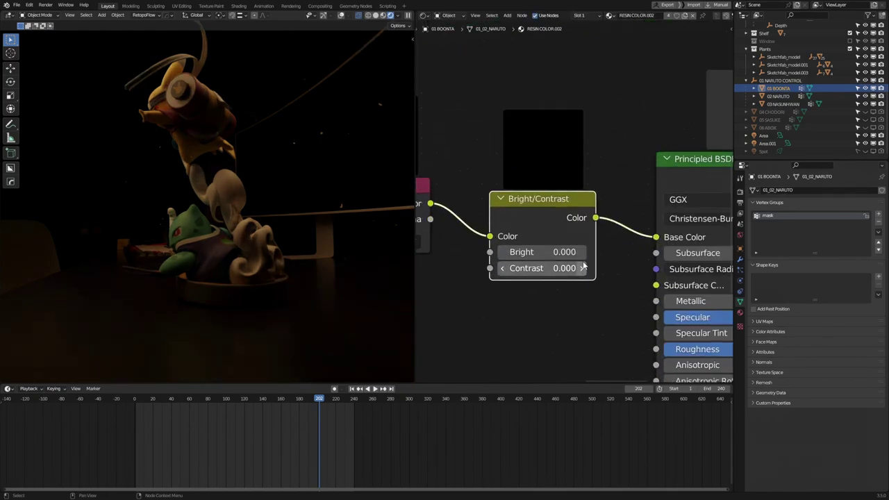
{"action": "mouse_move", "coordinate": [291, 229]}
{"action": "middle_mouse_down"}
{"action": "mouse_move", "coordinate": [247, 230]}
{"action": "mouse_move", "coordinate": [266, 234]}
{"action": "mouse_move", "coordinate": [251, 214]}
{"action": "middle_mouse_up"}
{"action": "scroll", "coordinate": [252, 217], "scroll_direction": "up", "scroll_amount": 5}
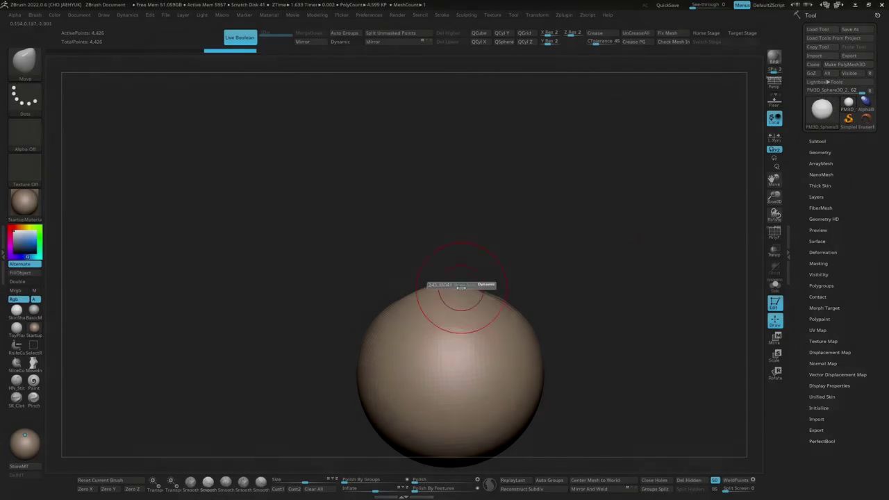
Reshape the sphere with the Move brush and place the scaled ear piece above the head
{"action": "key", "text": "b"}
{"action": "key", "text": "m"}
{"action": "key", "text": "v"}
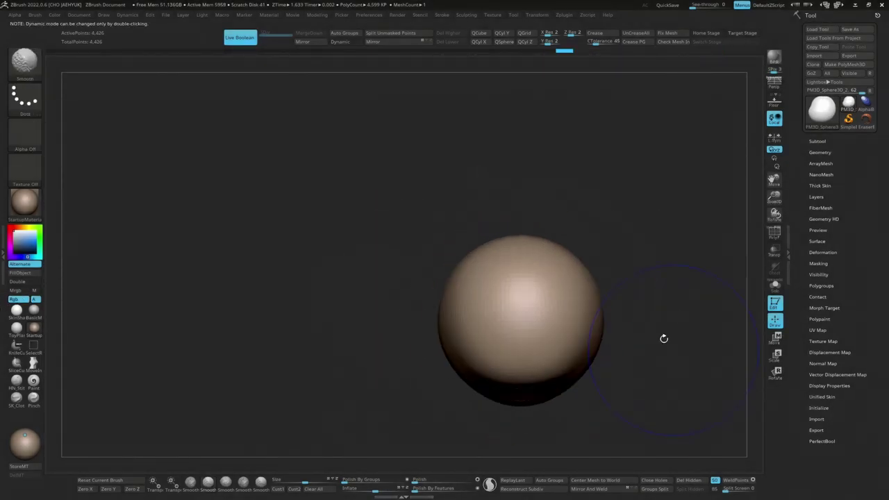
{"action": "mouse_move", "coordinate": [619, 303]}
{"action": "left_mouse_down"}
{"action": "mouse_move", "coordinate": [469, 322]}
{"action": "mouse_move", "coordinate": [528, 306]}
{"action": "left_mouse_up"}
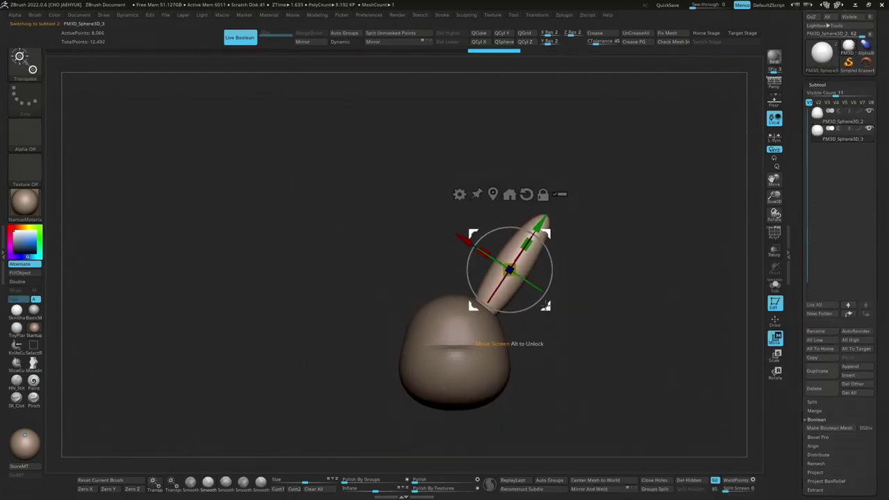
{"action": "left_click_drag", "start_coordinate": [455, 237], "coordinate": [443, 279]}
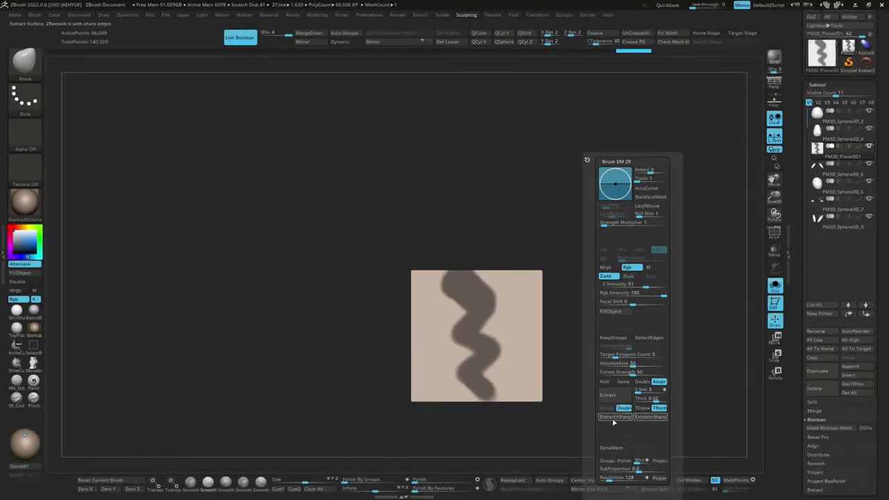
Extract the wavy stroke into its own mesh part
{"action": "left_click", "coordinate": [613, 418]}
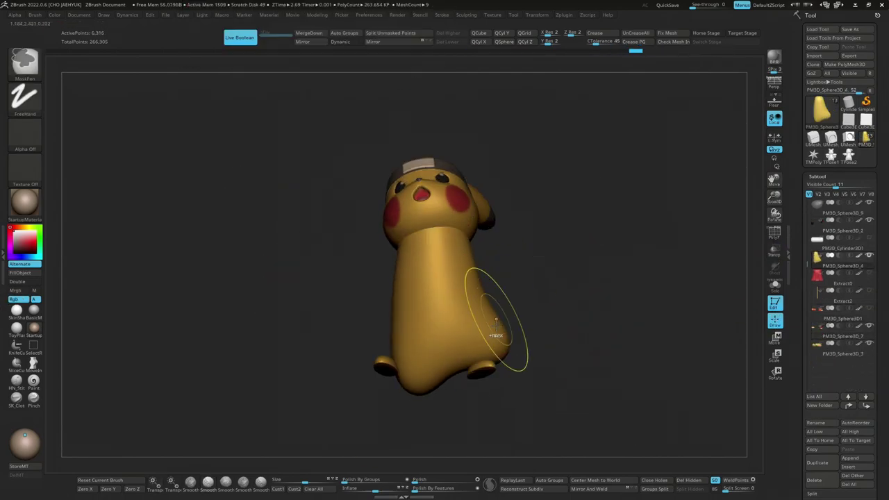
Select the NARUTO VS SASUKE4 subtool and Solo it
{"action": "mouse_move", "coordinate": [564, 316]}
{"action": "left_mouse_down"}
{"action": "mouse_move", "coordinate": [458, 337]}
{"action": "mouse_move", "coordinate": [529, 389]}
{"action": "left_mouse_up"}
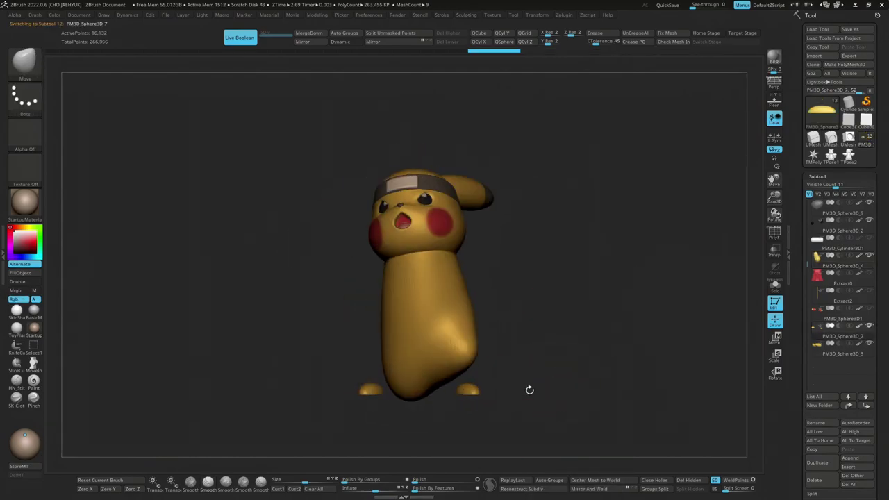
{"action": "left_click_drag", "start_coordinate": [521, 336], "coordinate": [617, 367]}
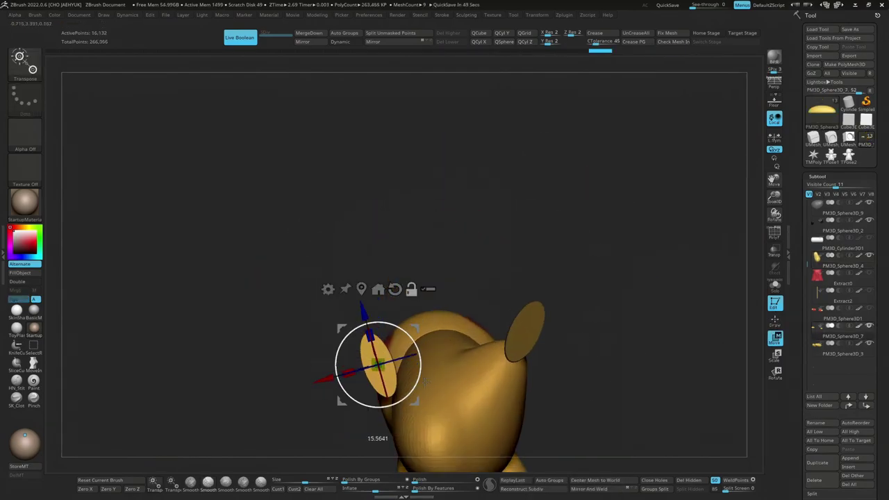
{"action": "left_click_drag", "start_coordinate": [426, 382], "coordinate": [437, 327]}
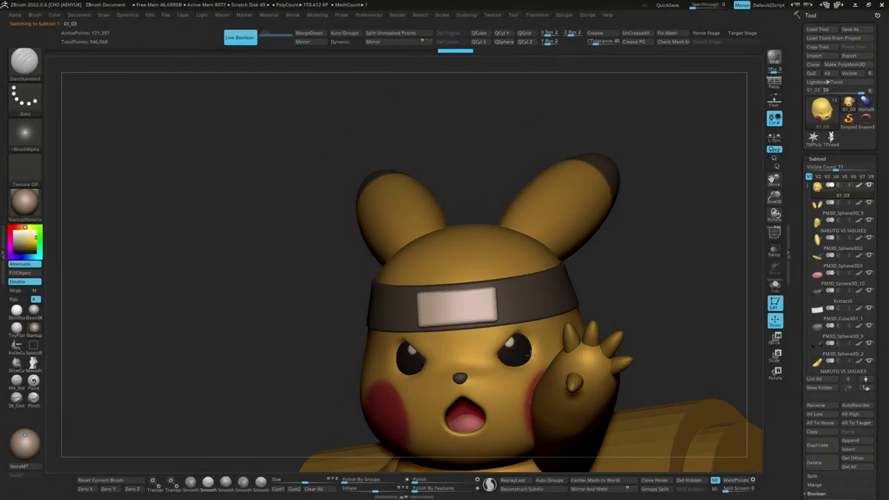
{"action": "left_click", "coordinate": [842, 283]}
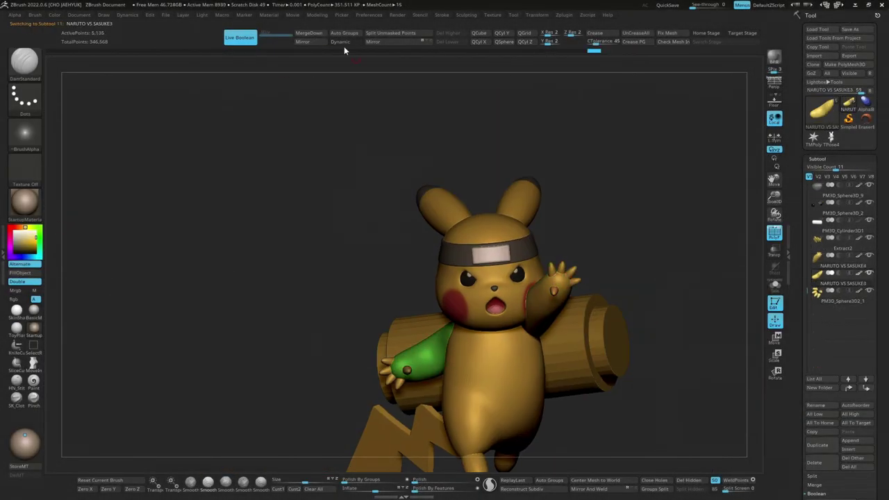
{"action": "left_click", "coordinate": [774, 285]}
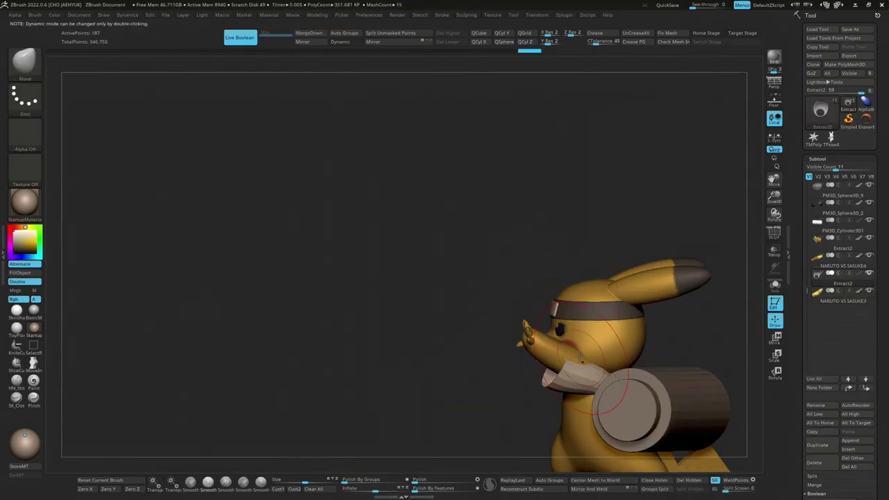
Make Extract4 the active subtool and Solo it
{"action": "left_click_drag", "start_coordinate": [740, 327], "coordinate": [722, 352]}
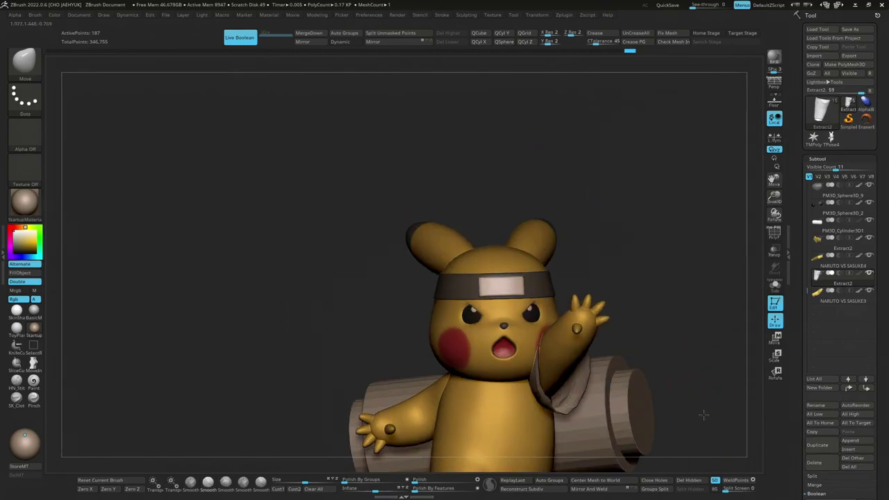
{"action": "mouse_move", "coordinate": [704, 414]}
{"action": "left_mouse_down"}
{"action": "mouse_move", "coordinate": [649, 395]}
{"action": "mouse_move", "coordinate": [627, 356]}
{"action": "left_mouse_up"}
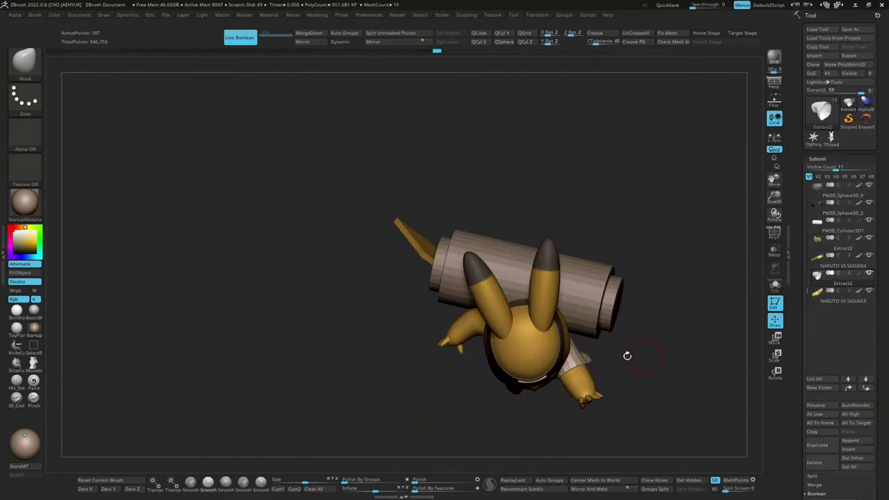
{"action": "left_click_drag", "start_coordinate": [704, 347], "coordinate": [658, 391]}
{"action": "left_click", "coordinate": [498, 416], "text": "alt"}
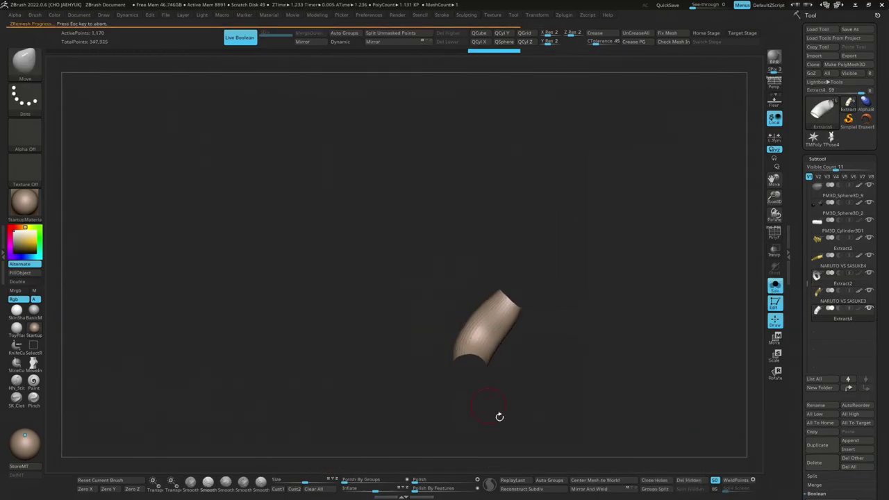
{"action": "left_click_drag", "start_coordinate": [568, 375], "coordinate": [474, 409], "text": "shift"}
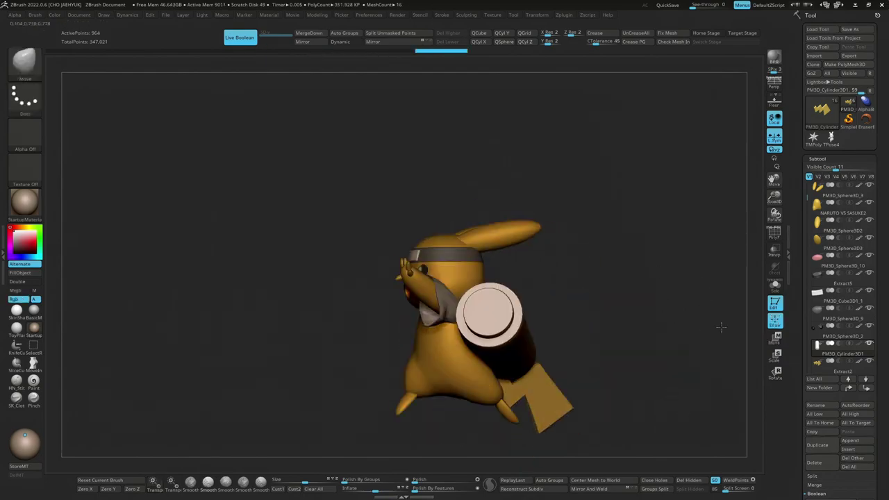
{"action": "left_click_drag", "start_coordinate": [721, 327], "coordinate": [760, 286]}
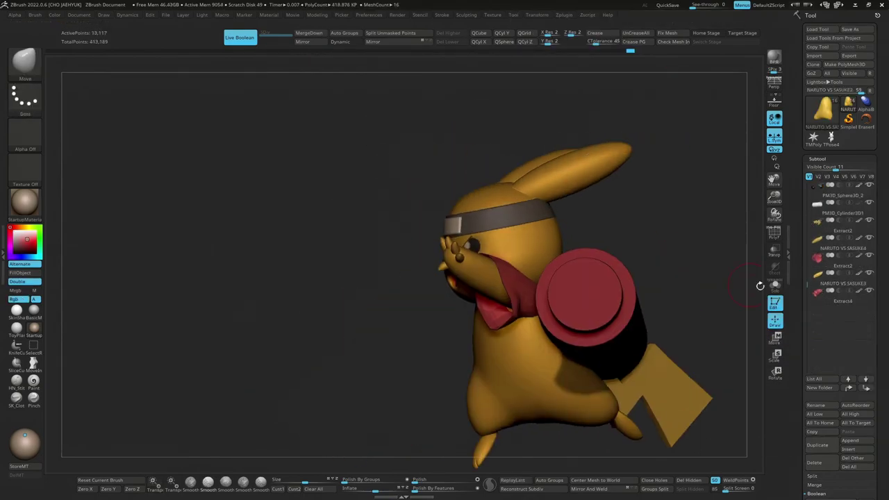
{"action": "left_click", "coordinate": [774, 285]}
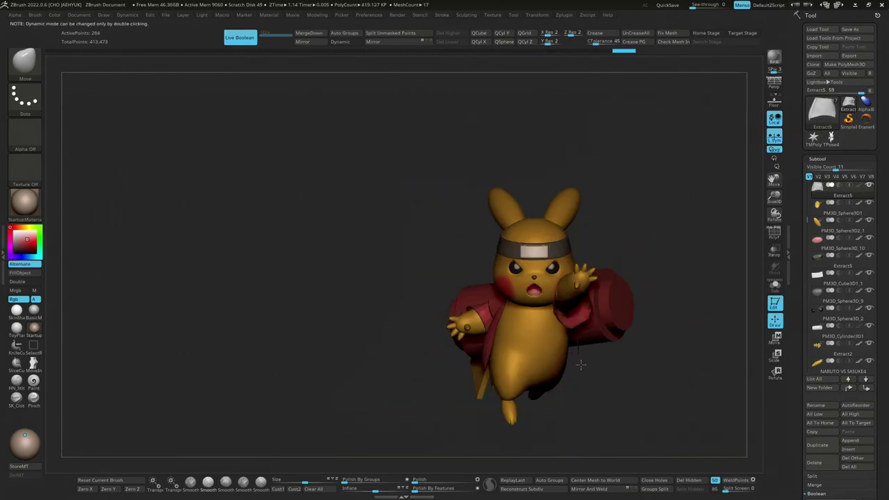
Orbit the soloed piece from a front view to a view from above and behind
{"action": "left_click_drag", "start_coordinate": [645, 304], "coordinate": [680, 287]}
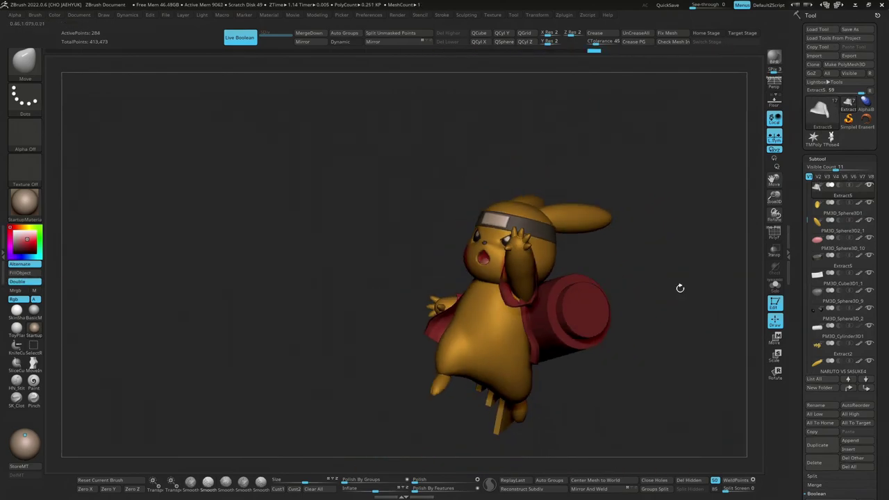
{"action": "right_click_drag", "start_coordinate": [563, 328], "coordinate": [538, 329]}
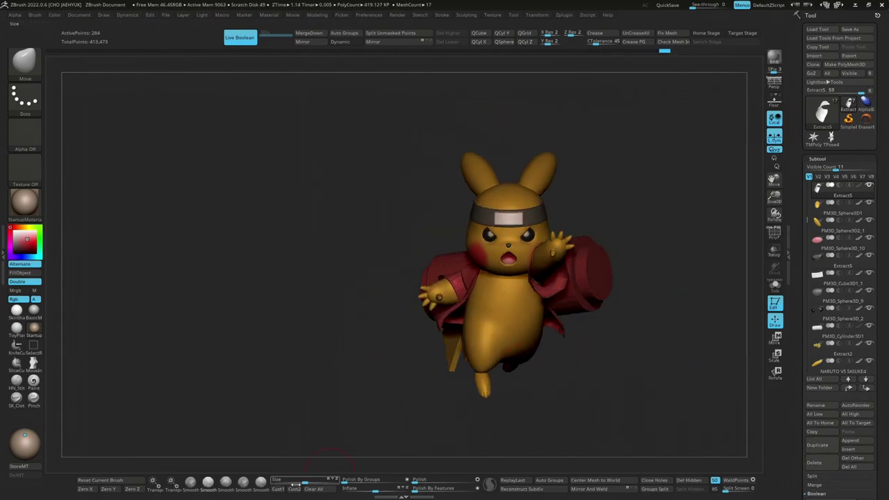
{"action": "mouse_move", "coordinate": [331, 461]}
{"action": "left_mouse_down"}
{"action": "mouse_move", "coordinate": [667, 313]}
{"action": "mouse_move", "coordinate": [646, 333]}
{"action": "mouse_move", "coordinate": [472, 340]}
{"action": "mouse_move", "coordinate": [843, 222]}
{"action": "left_mouse_up"}
{"action": "scroll", "coordinate": [843, 222], "scroll_direction": "up", "scroll_amount": 1}
Insert a ring mesh as a new subtool
{"action": "left_click", "coordinate": [848, 448]}
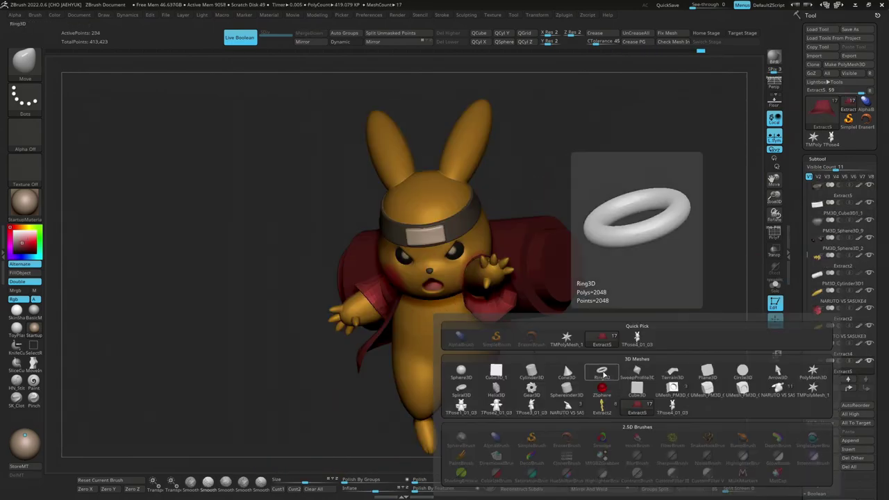
{"action": "left_click", "coordinate": [651, 344]}
{"action": "left_click_drag", "start_coordinate": [673, 307], "coordinate": [513, 382]}
Isolate the ear, then the brown band, then make Extract8 active for ZModeler edge editing
{"action": "left_click", "coordinate": [514, 382], "text": "alt"}
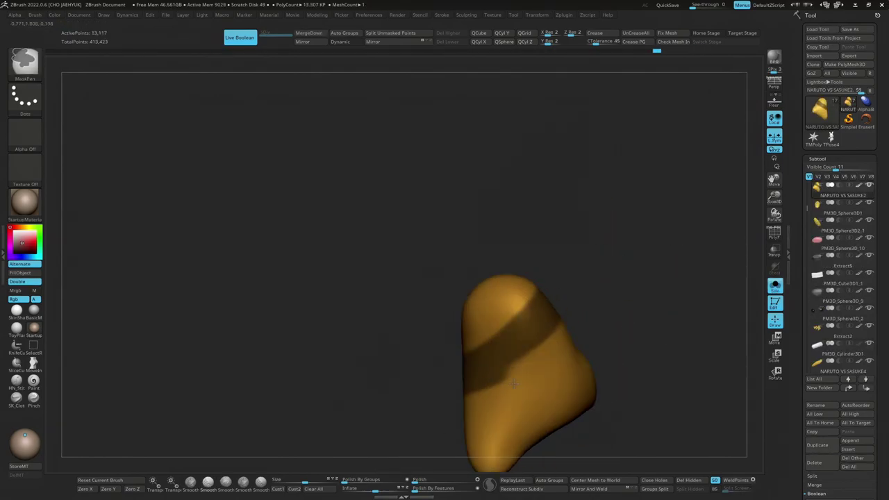
{"action": "mouse_move", "coordinate": [562, 329]}
{"action": "left_mouse_down"}
{"action": "mouse_move", "coordinate": [674, 312]}
{"action": "mouse_move", "coordinate": [637, 277]}
{"action": "left_mouse_up"}
{"action": "left_click", "coordinate": [674, 311], "text": "alt"}
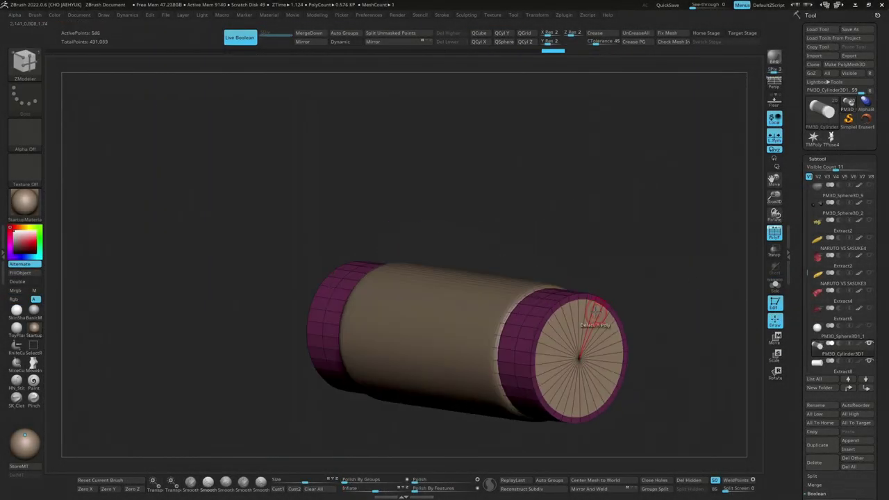
{"action": "mouse_move", "coordinate": [595, 311]}
{"action": "left_mouse_down"}
{"action": "mouse_move", "coordinate": [673, 264]}
{"action": "mouse_move", "coordinate": [673, 347]}
{"action": "mouse_move", "coordinate": [655, 308]}
{"action": "left_mouse_up"}
{"action": "left_click", "coordinate": [534, 266], "text": "alt"}
{"action": "key", "text": "space"}
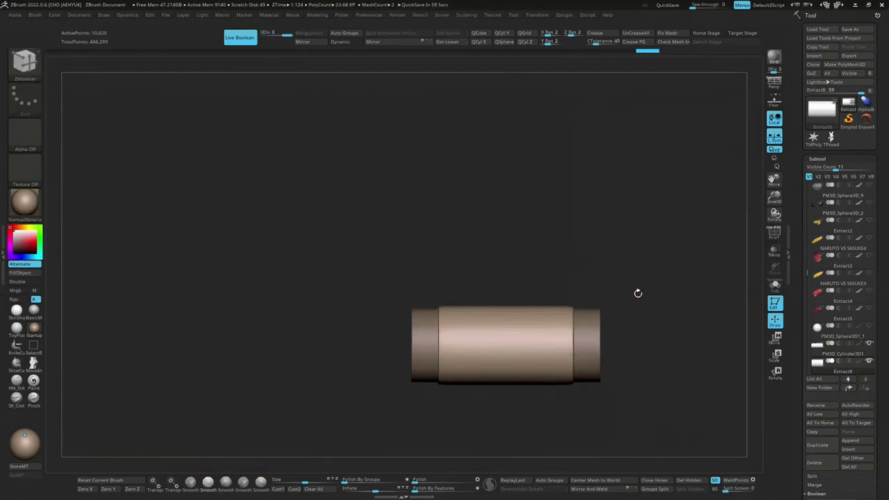
Switch to the Move brush with the B-M-V shortcut
{"action": "key", "text": "b"}
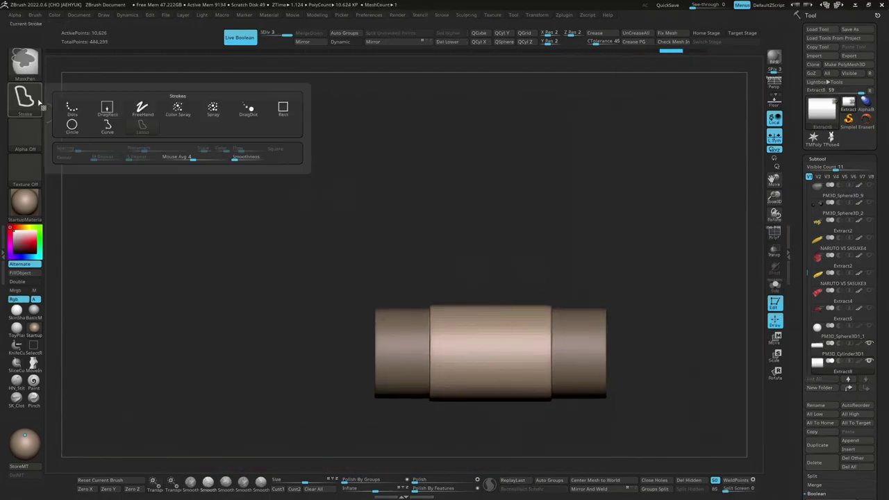
{"action": "key", "text": "m"}
{"action": "key", "text": "v"}
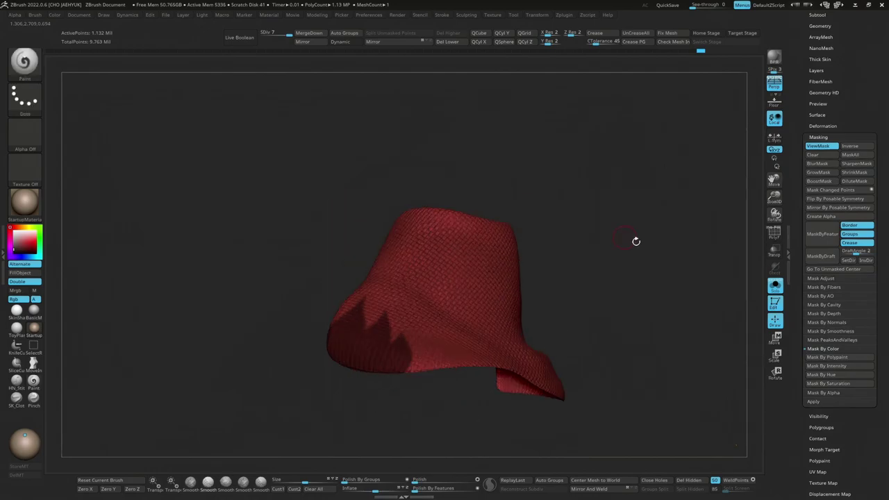
Orbit and zoom in closely to inspect the cloak and body detail
{"action": "left_click_drag", "start_coordinate": [394, 400], "coordinate": [444, 391]}
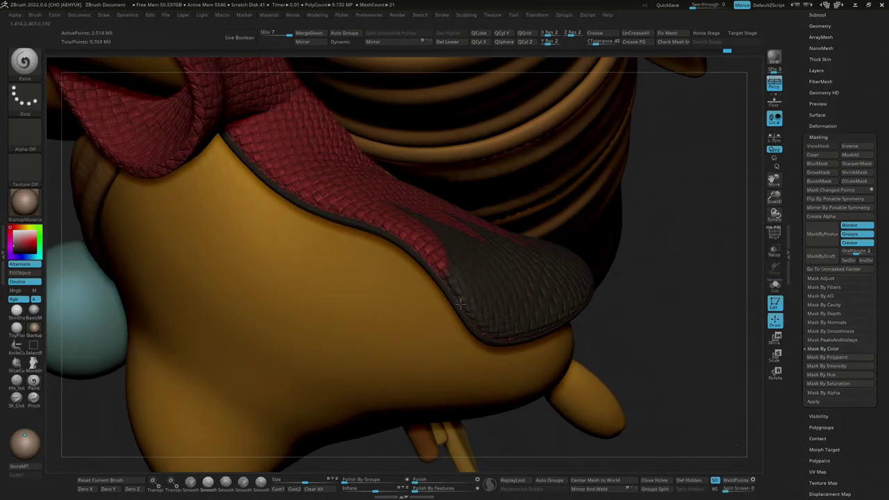
{"action": "right_click_drag", "start_coordinate": [649, 279], "coordinate": [721, 353], "text": "ctrl"}
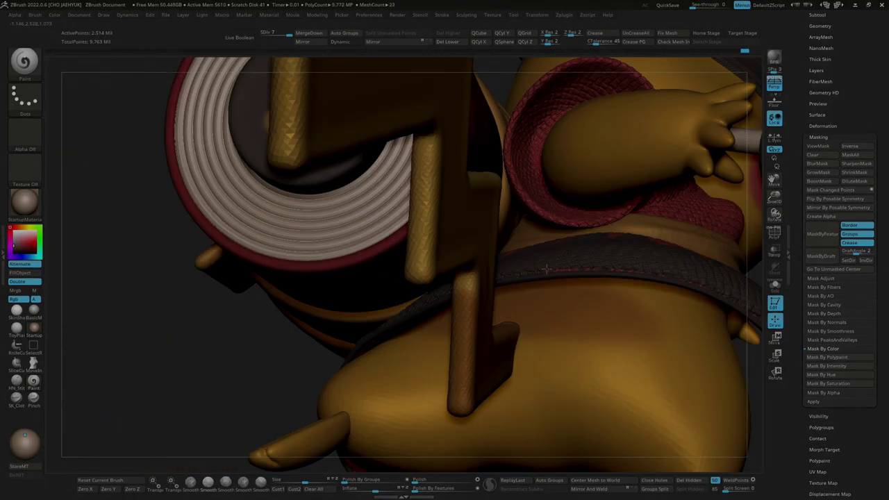